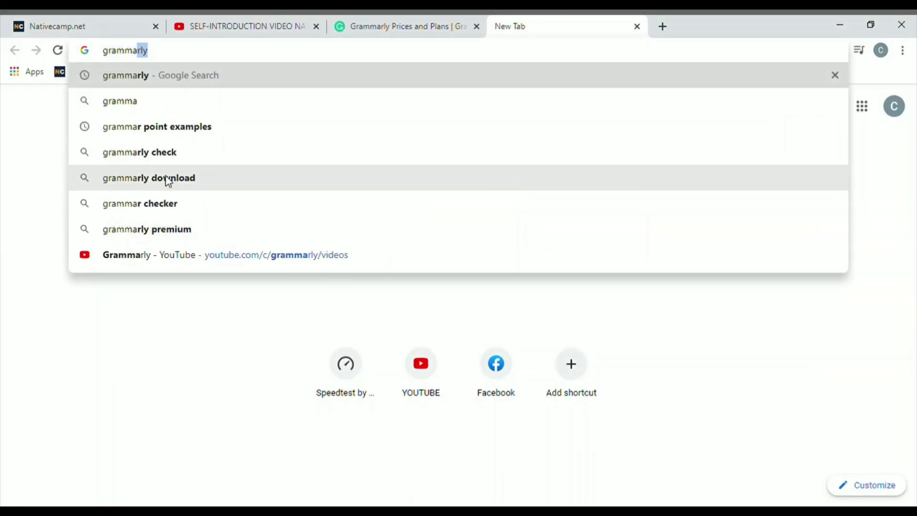
Run the Google search for 'grammarly' from the omnibox suggestion.
click(153, 82)
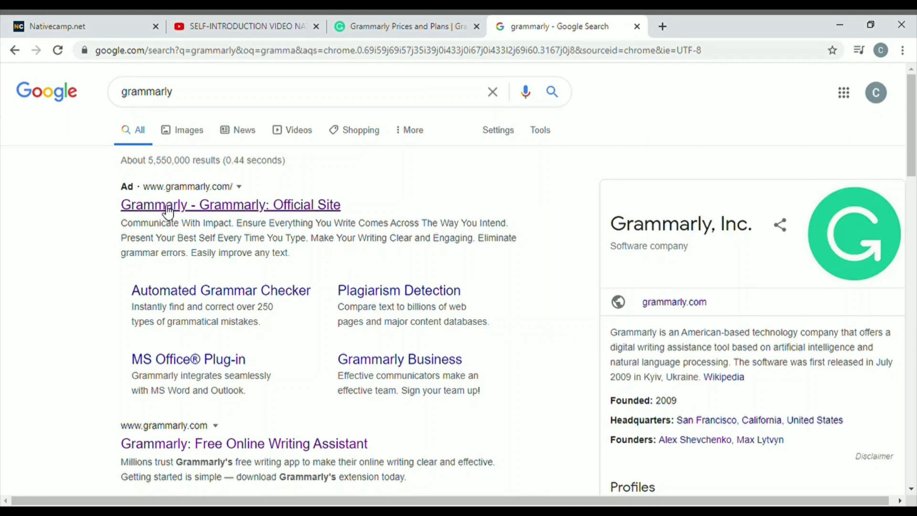
Open Grammarly's official site from the ad and scroll through the landing page.
click(286, 210)
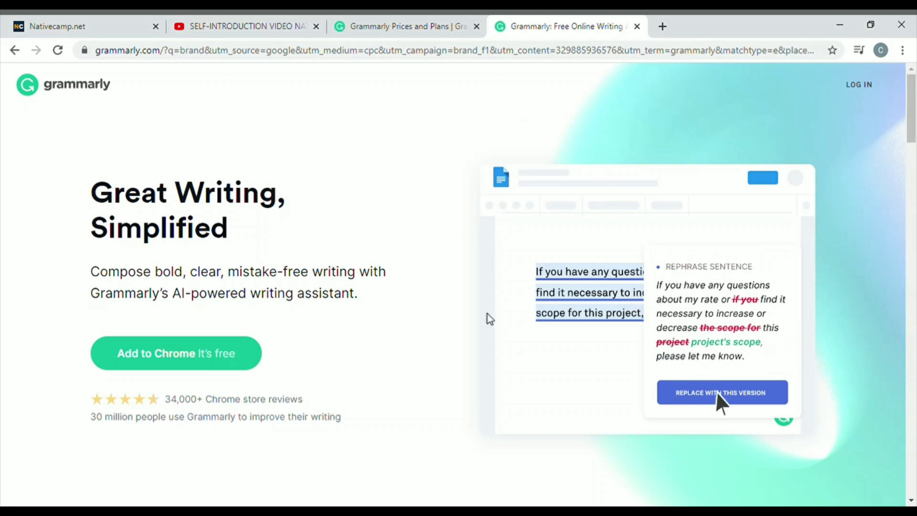
scroll(530, 315, down, 1)
scroll(531, 303, down, 3)
scroll(531, 303, up, 5)
scroll(344, 378, down, 3)
scroll(345, 378, down, 6)
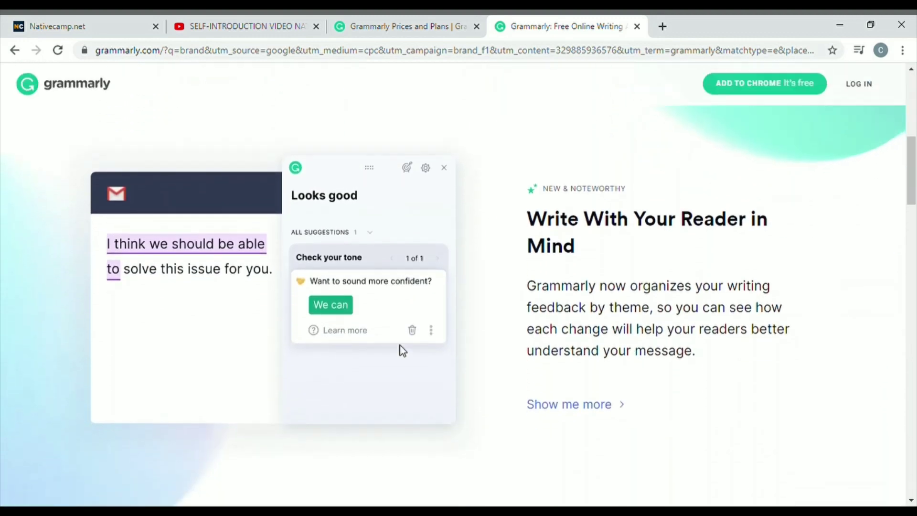
scroll(566, 316, down, 6)
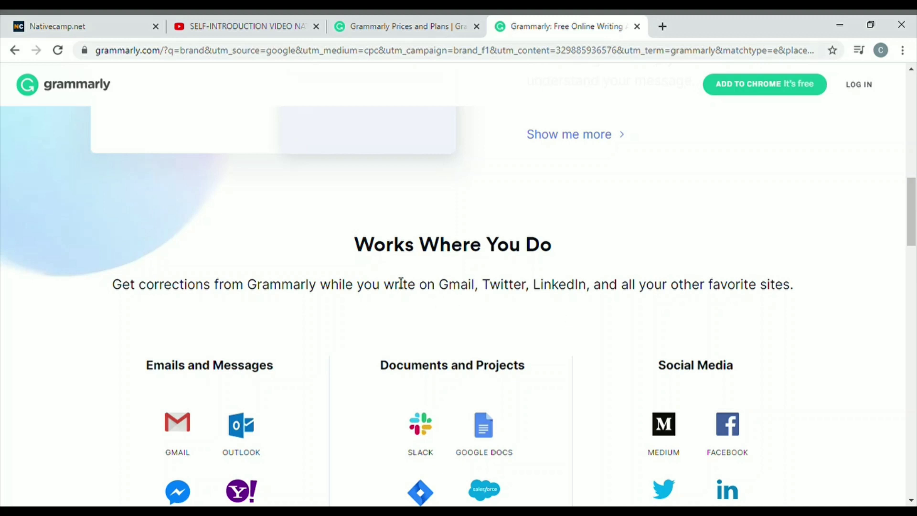
scroll(492, 269, down, 3)
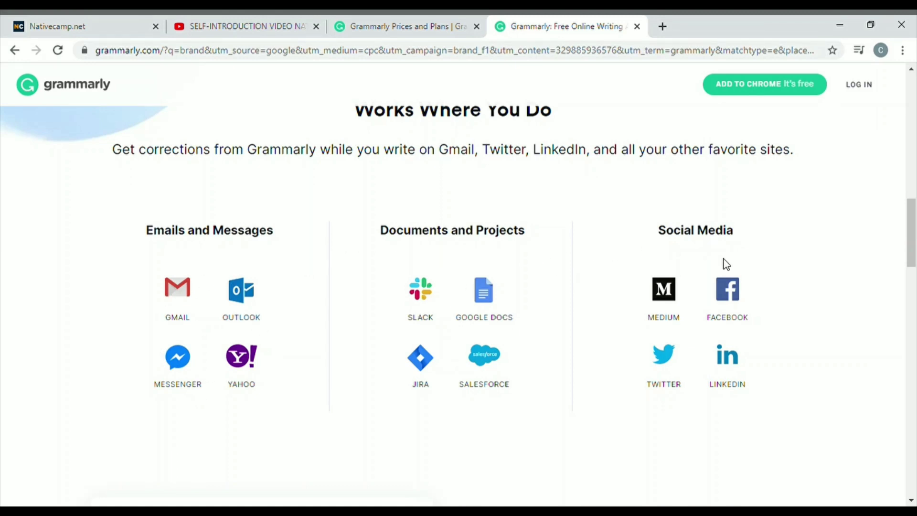
scroll(737, 314, down, 4)
scroll(739, 308, up, 3)
scroll(739, 308, up, 2)
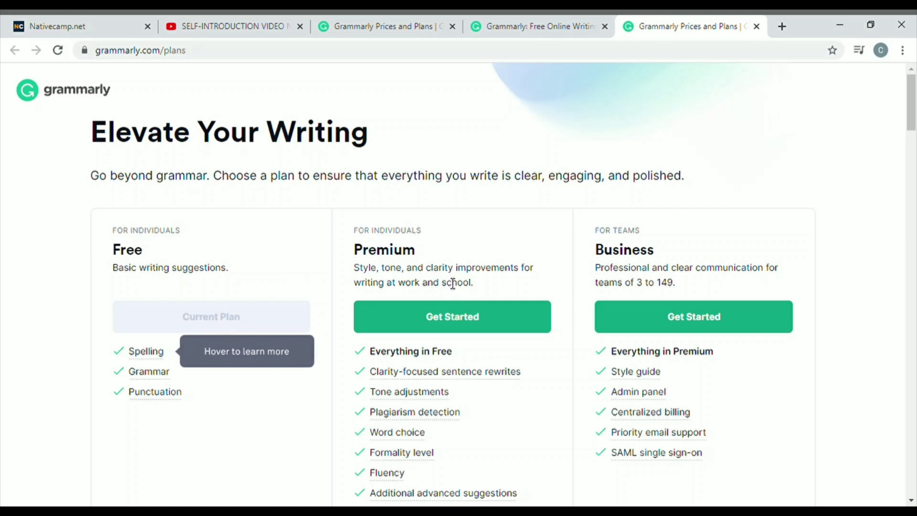
scroll(49, 153, down, 2)
scroll(234, 182, up, 1)
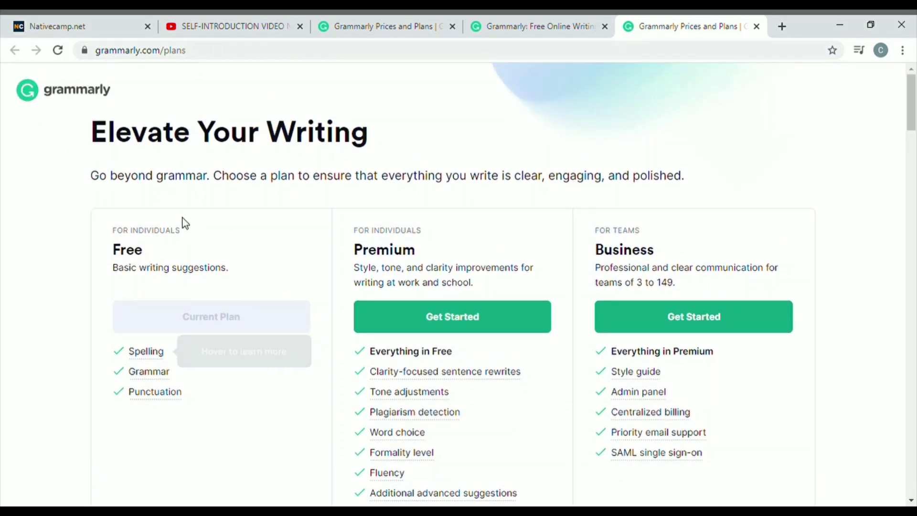
mouse_move(184, 391)
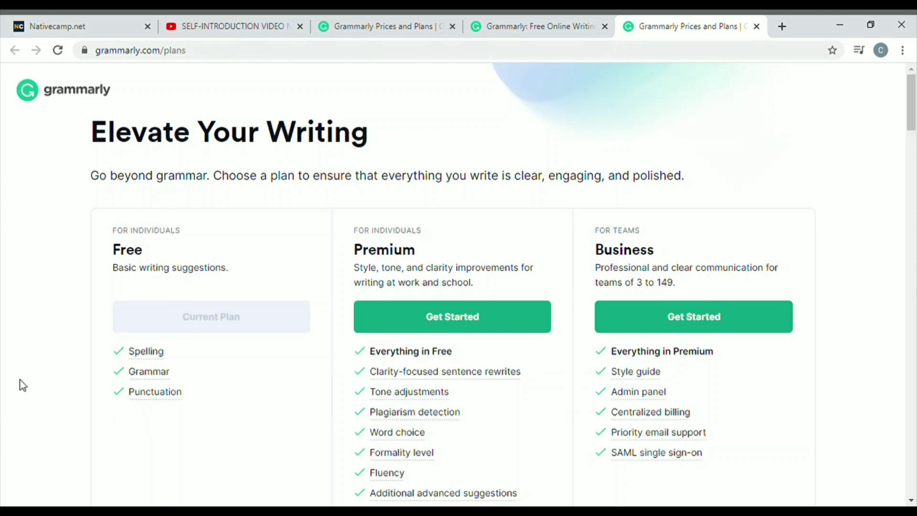
mouse_move(151, 357)
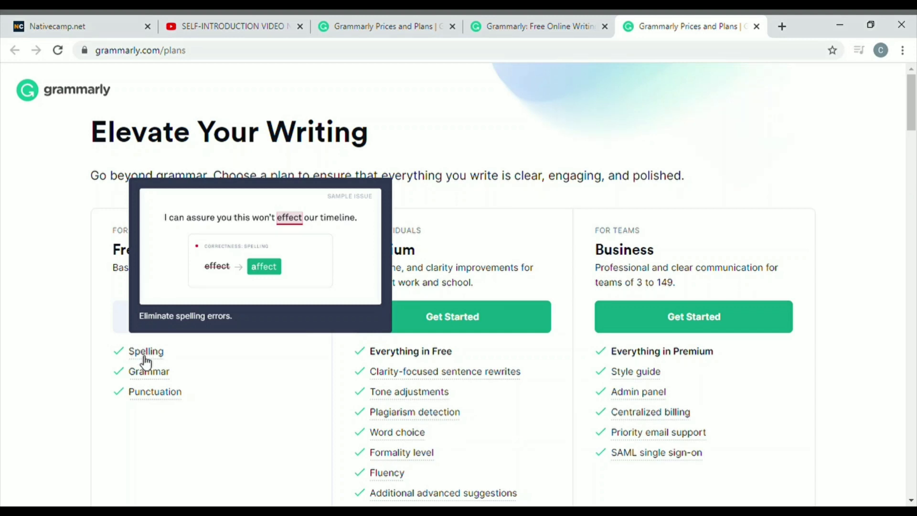
mouse_move(150, 378)
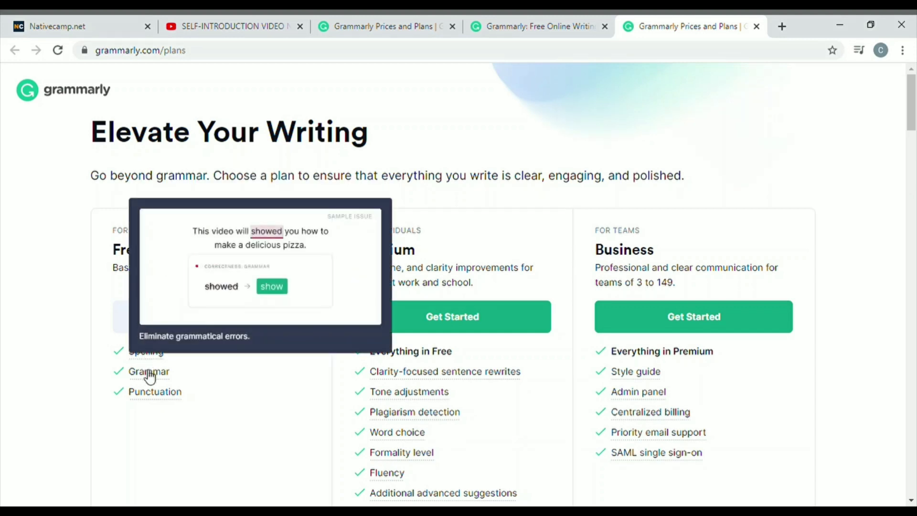
mouse_move(151, 395)
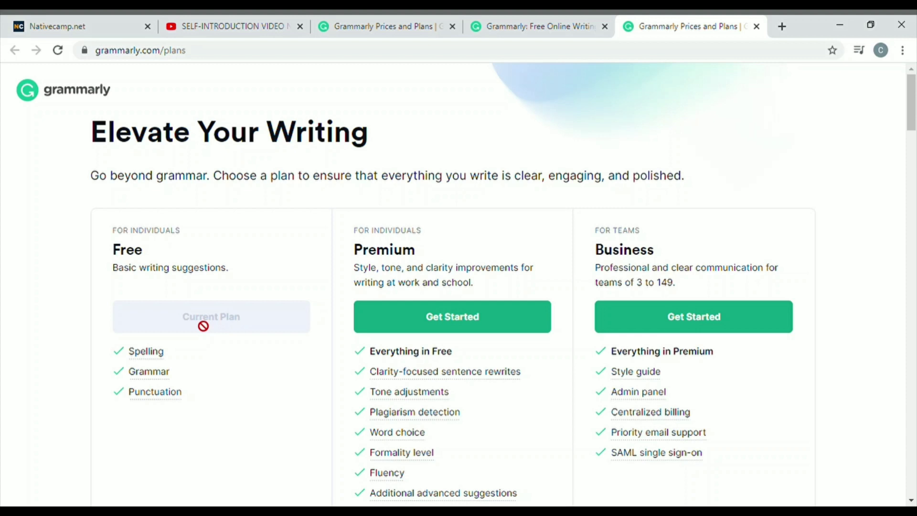
drag(539, 307, 515, 300)
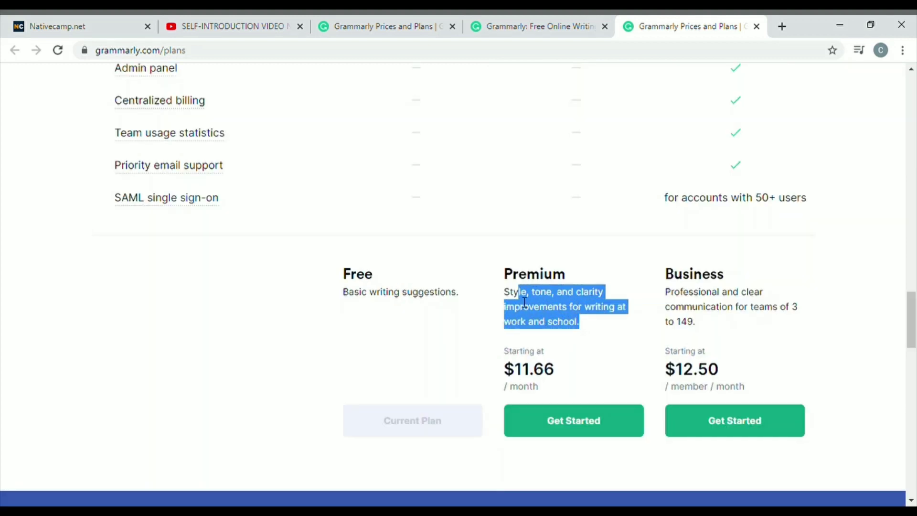
click(525, 304)
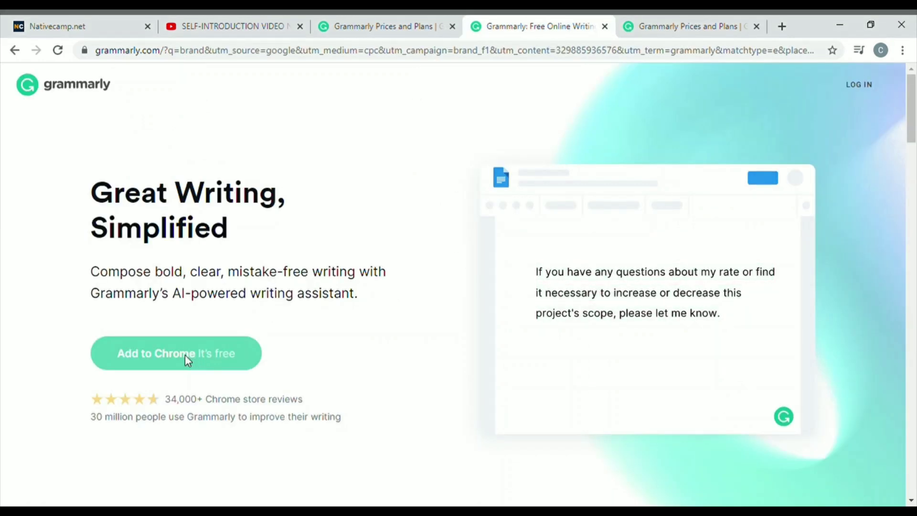
click(185, 355)
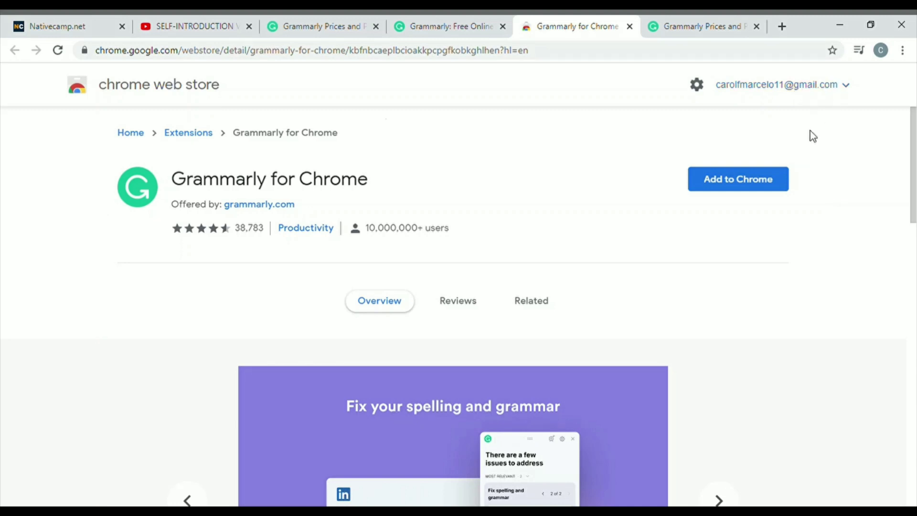
Add the Grammarly for Chrome extension from its Web Store page.
click(753, 194)
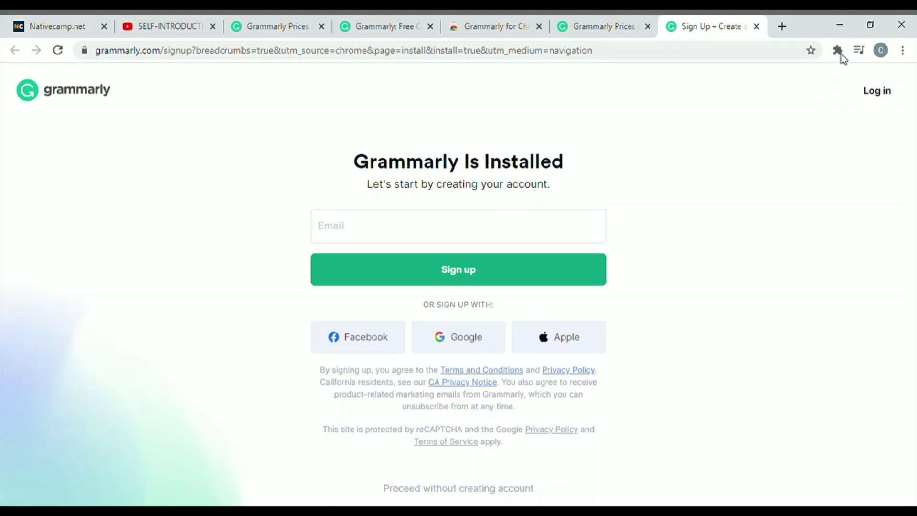
Sign up for a free Grammarly account with a Google account instead of e-mail and password.
click(340, 225)
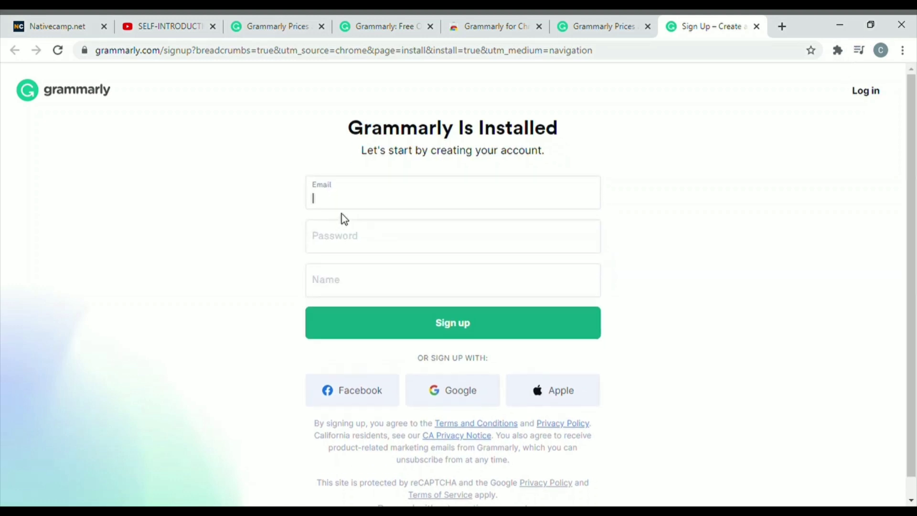
click(371, 265)
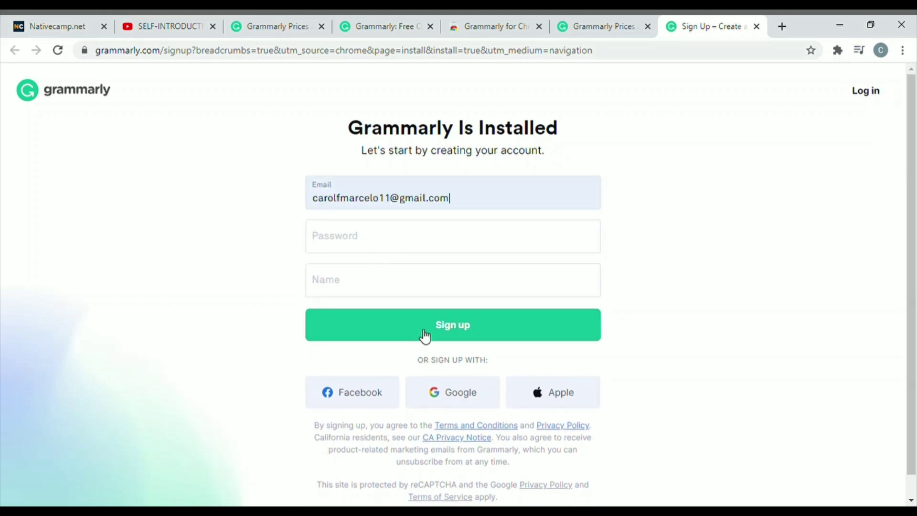
scroll(454, 334, down, 1)
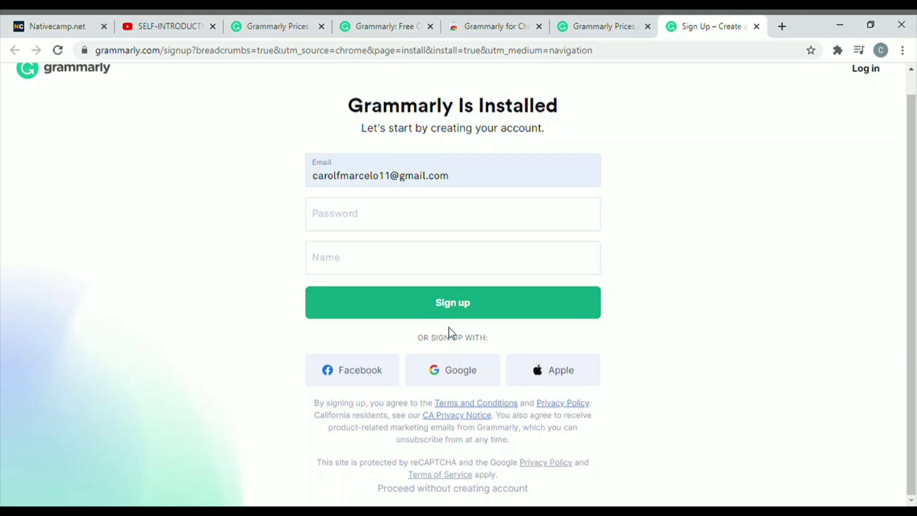
click(356, 223)
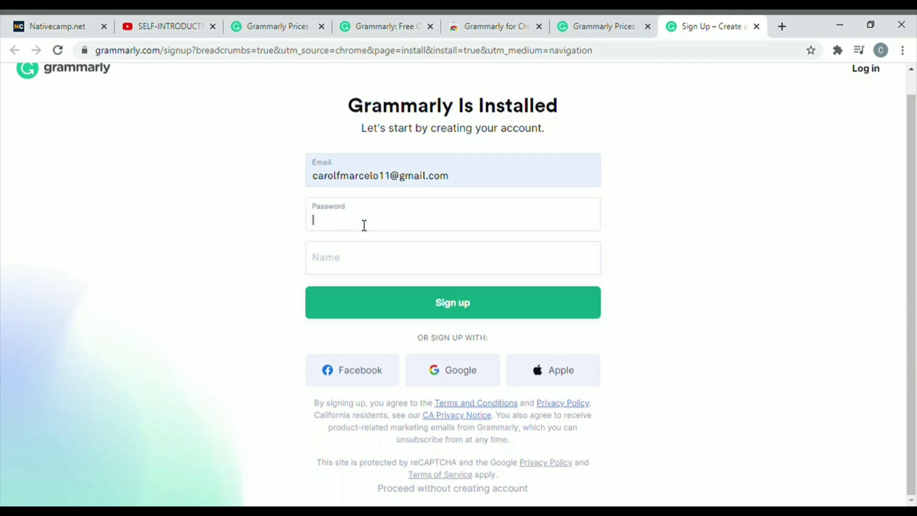
click(466, 379)
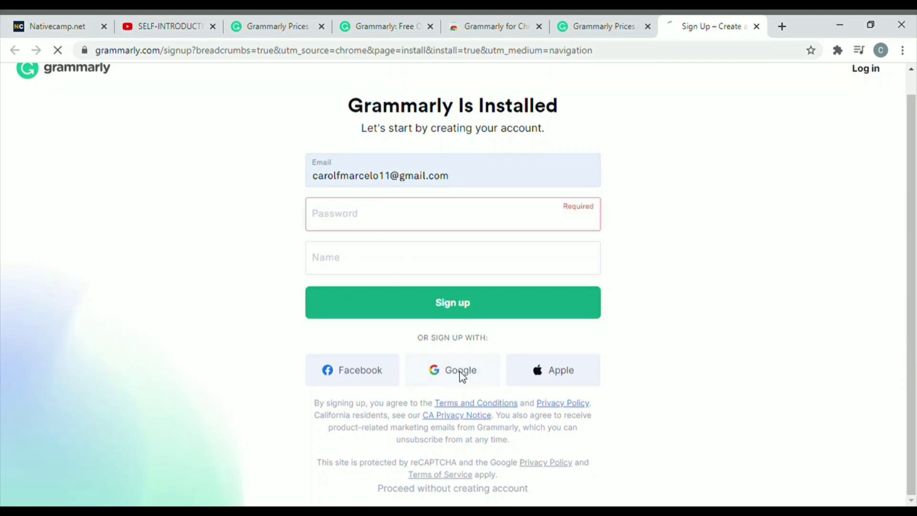
click(419, 232)
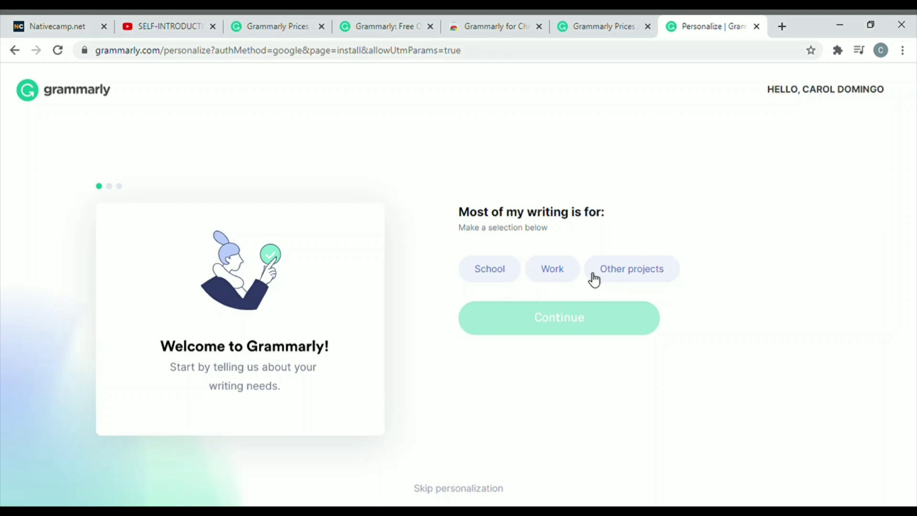
Answer the writing-purpose question with Other projects.
click(555, 278)
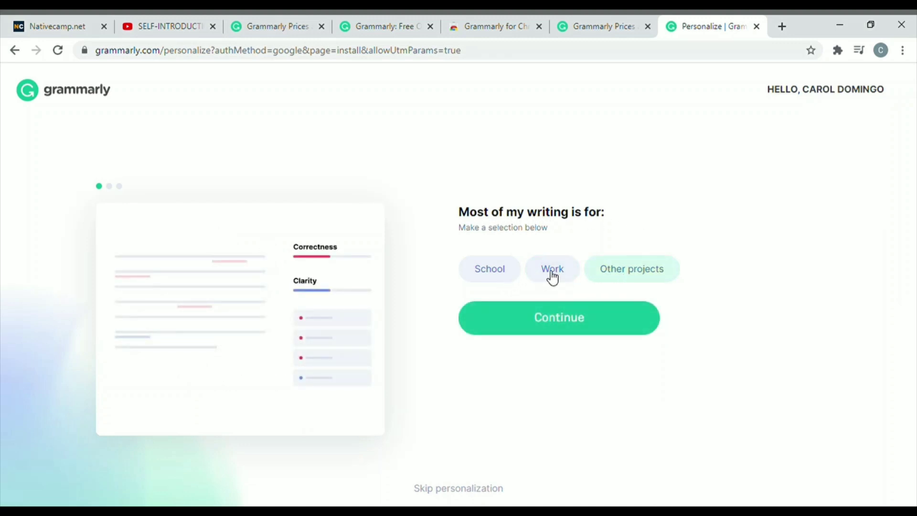
click(616, 274)
click(495, 276)
click(550, 274)
click(615, 274)
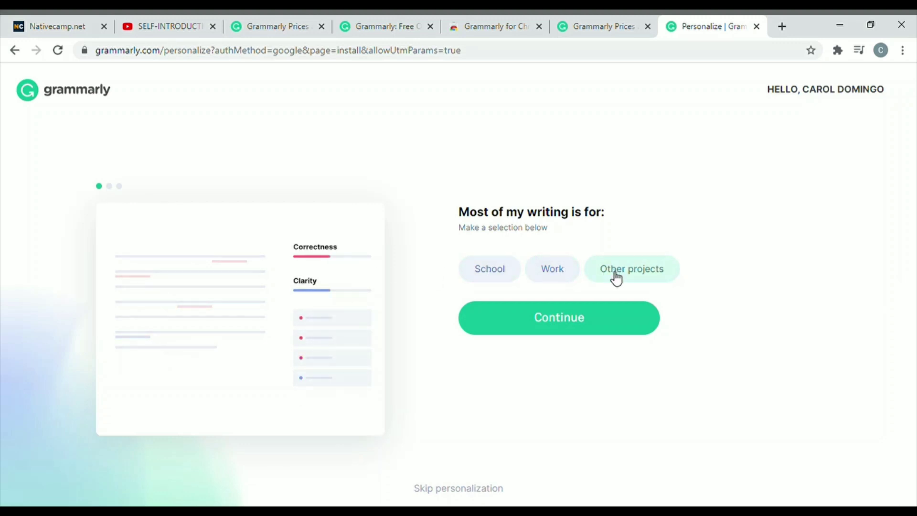
click(601, 322)
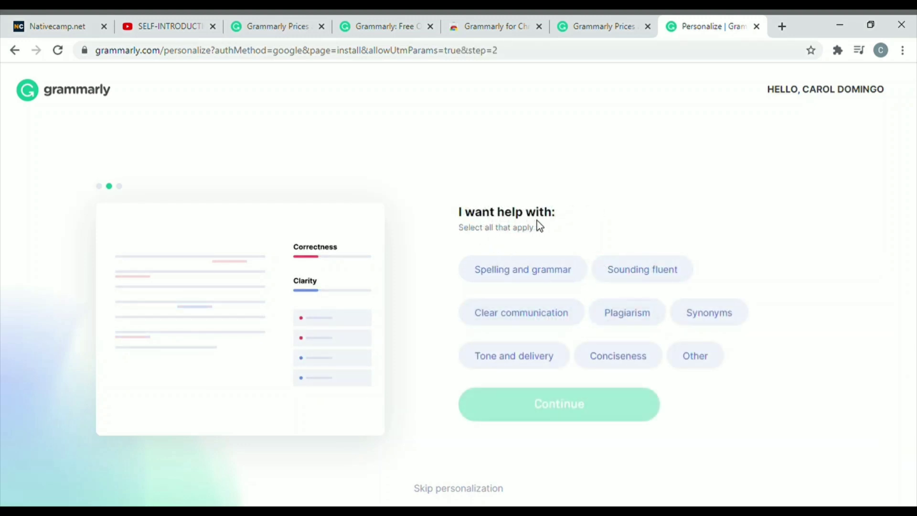
Request help with all areas: Spelling and grammar, Sounding fluent, Clear communication, Plagiarism, Synonyms, Tone and delivery, Conciseness, Other.
click(515, 272)
click(604, 280)
click(573, 316)
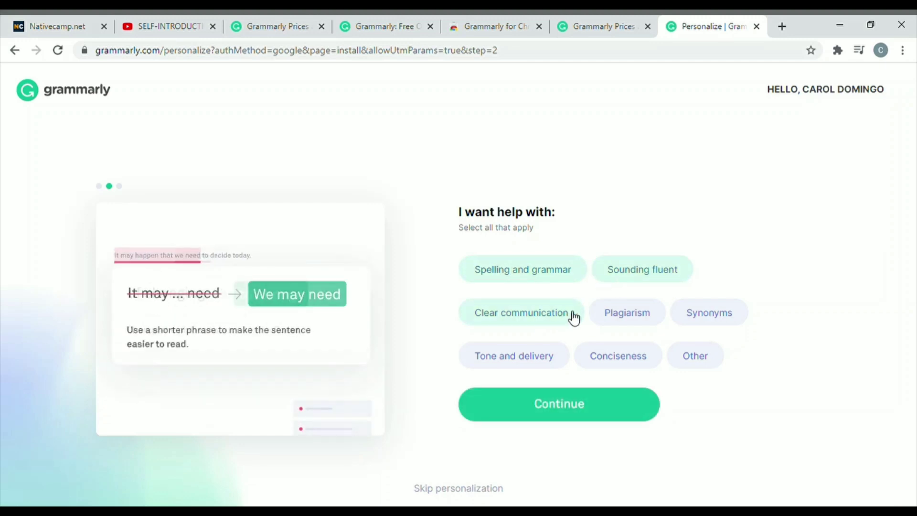
click(630, 313)
click(737, 317)
click(518, 364)
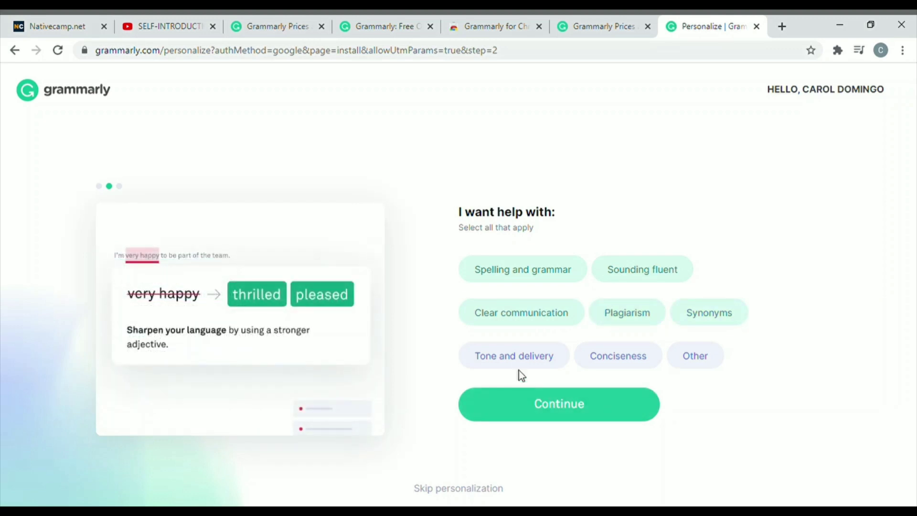
click(608, 362)
click(681, 360)
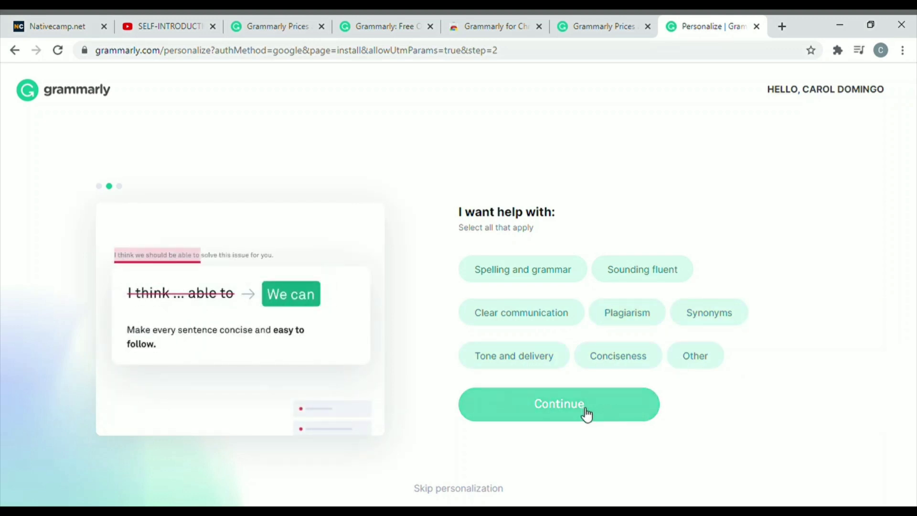
click(583, 412)
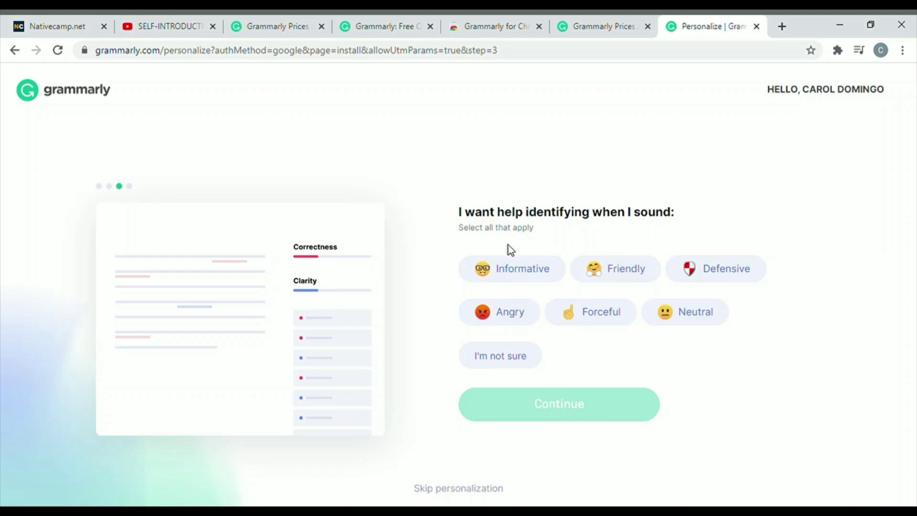
Select every tone to flag: Informative, Friendly, Defensive, Angry, Forceful and Neutral.
click(526, 277)
click(629, 281)
click(748, 271)
click(535, 319)
click(597, 323)
click(698, 319)
click(527, 406)
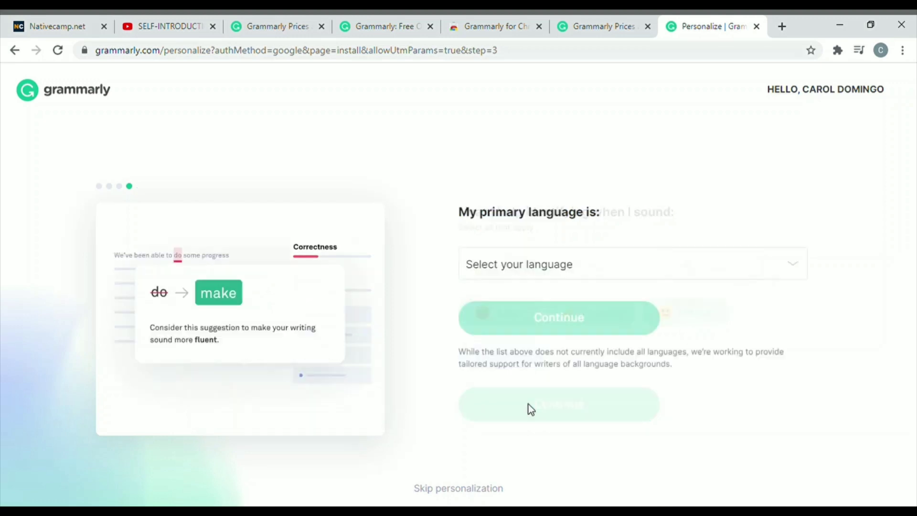
Choose English as the primary language and continue.
click(557, 270)
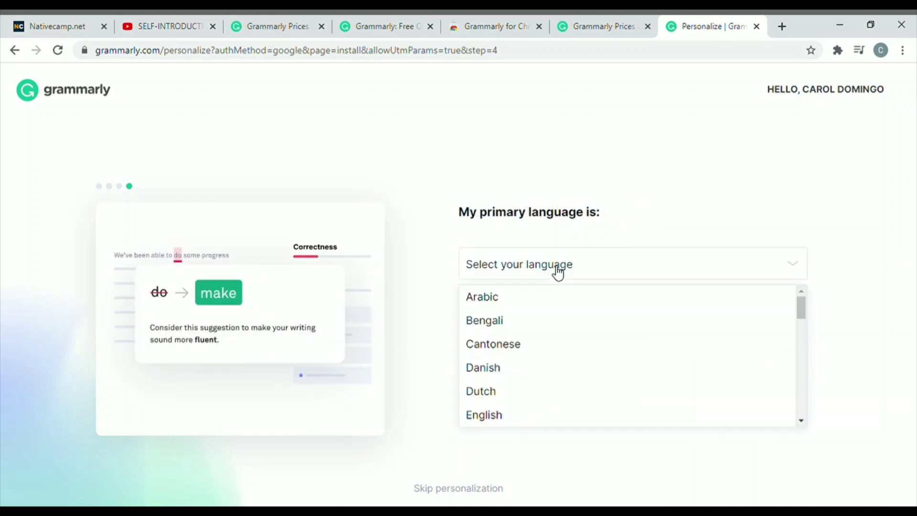
click(526, 416)
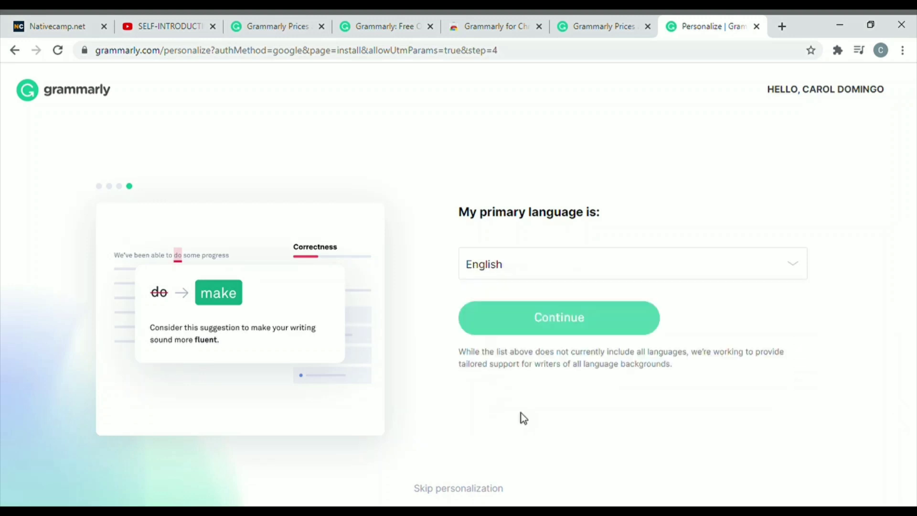
click(550, 324)
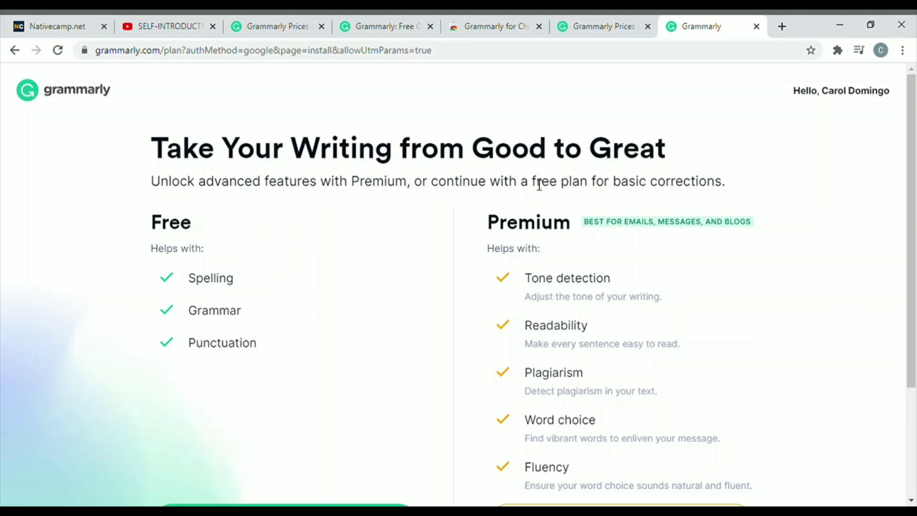
Highlight the Free plan's Spelling, Grammar, Punctuation features and scroll down the plans page.
drag(540, 185, 849, 184)
drag(266, 345, 168, 269)
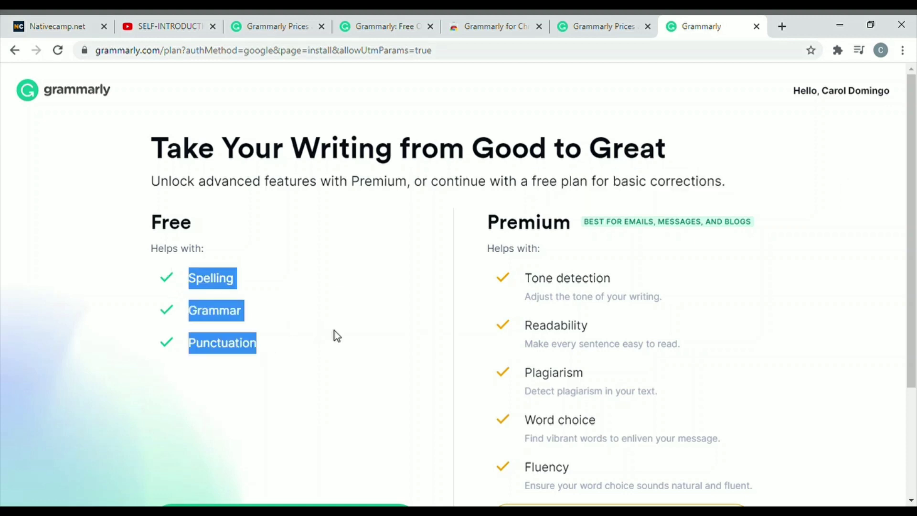
scroll(664, 336, down, 3)
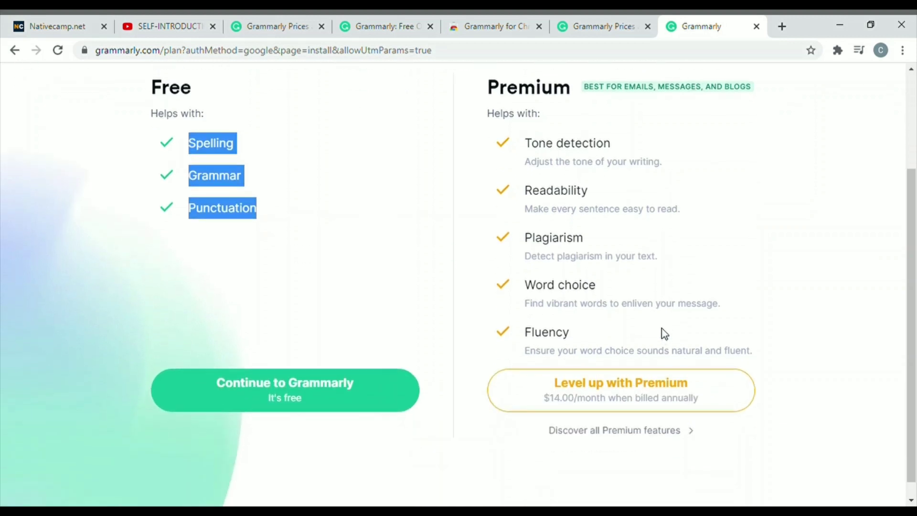
scroll(341, 345, down, 1)
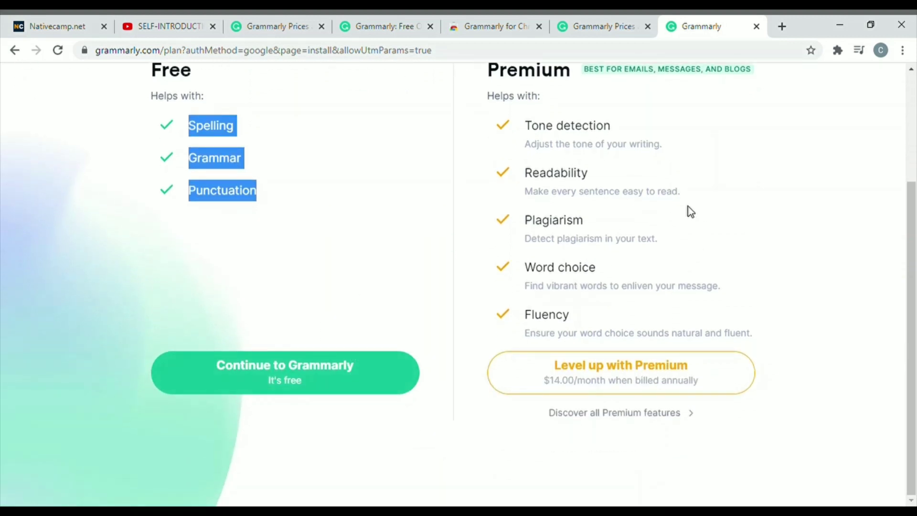
click(383, 260)
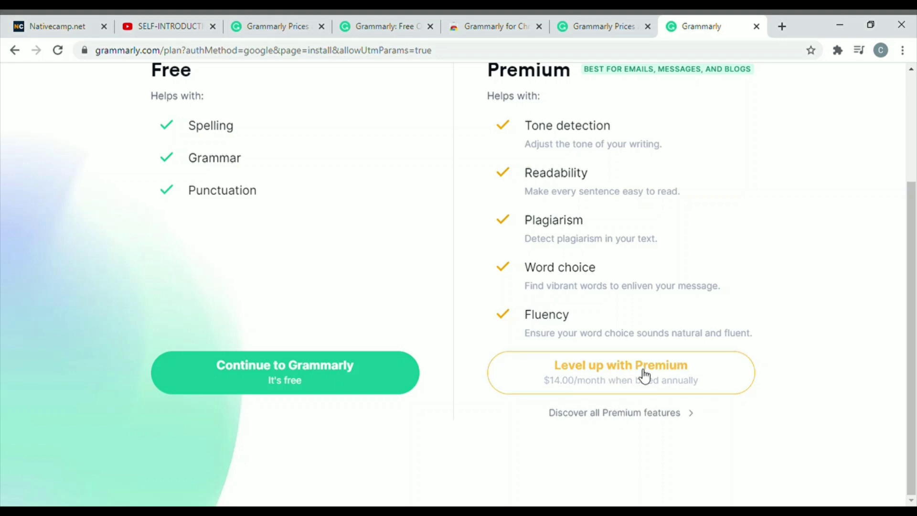
Continue on the free plan and step through the editor's quick tour to the Demo document.
click(294, 382)
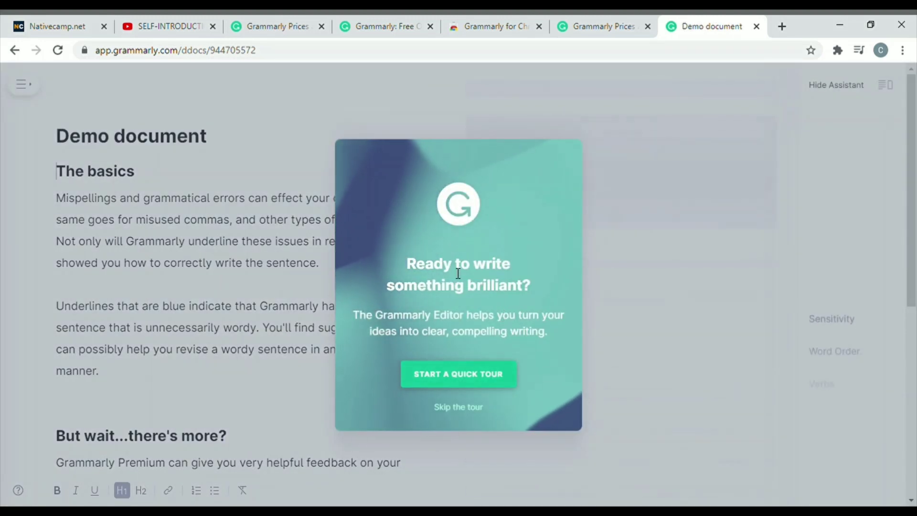
click(457, 382)
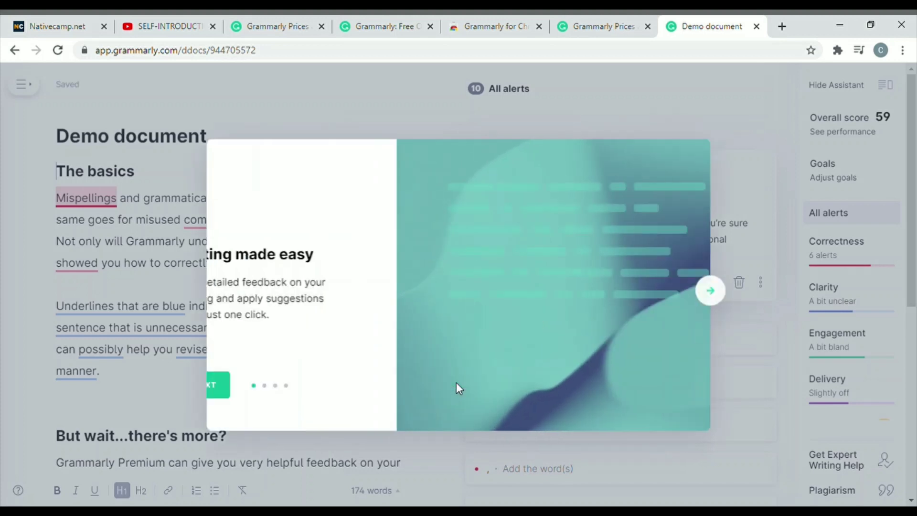
click(233, 392)
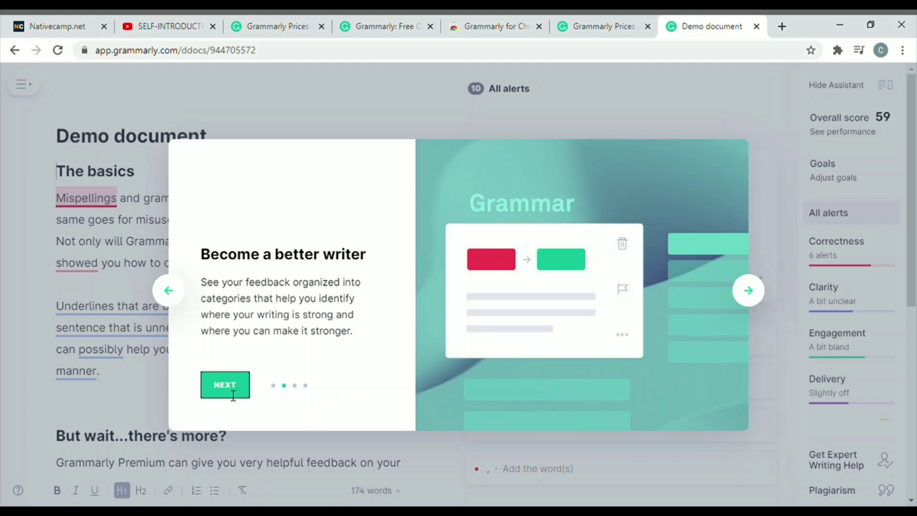
click(225, 385)
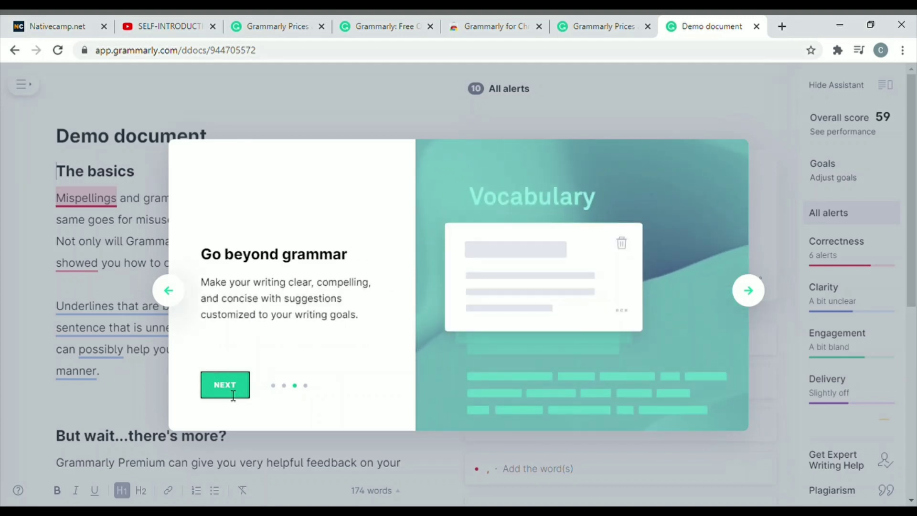
click(233, 395)
click(231, 388)
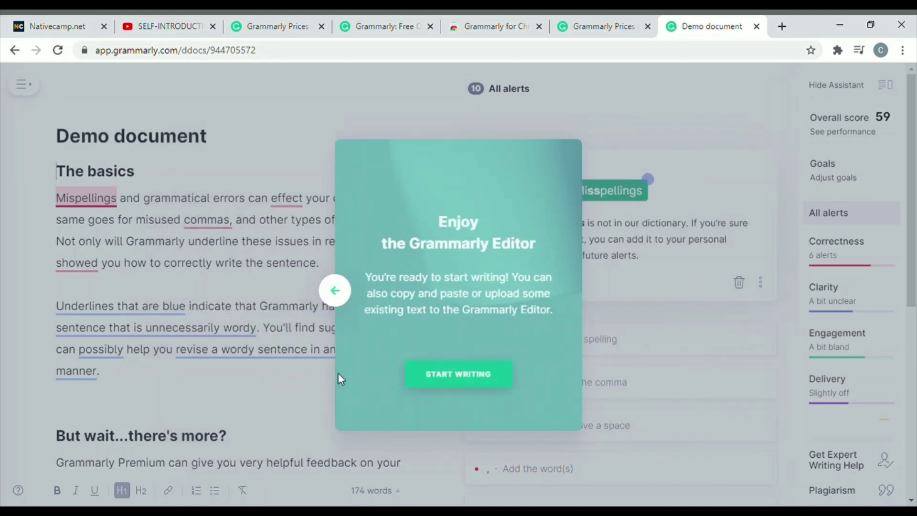
click(482, 381)
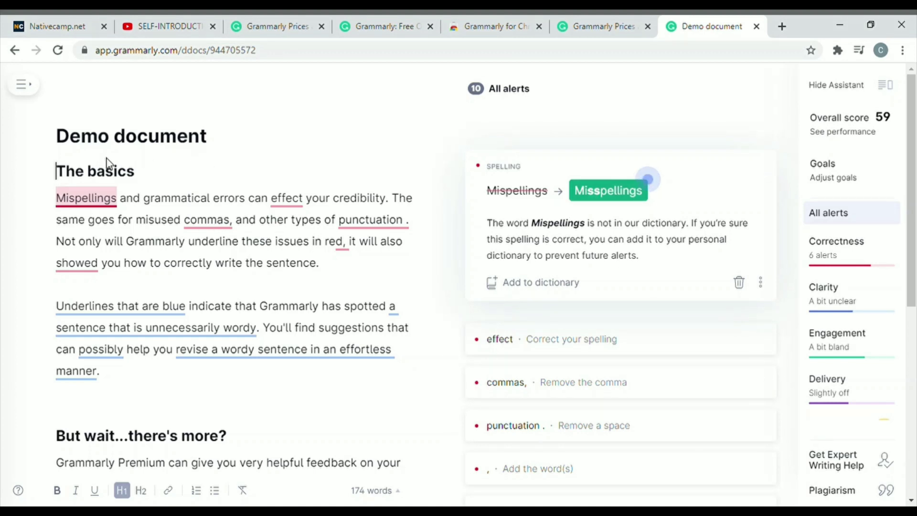
scroll(406, 219, down, 3)
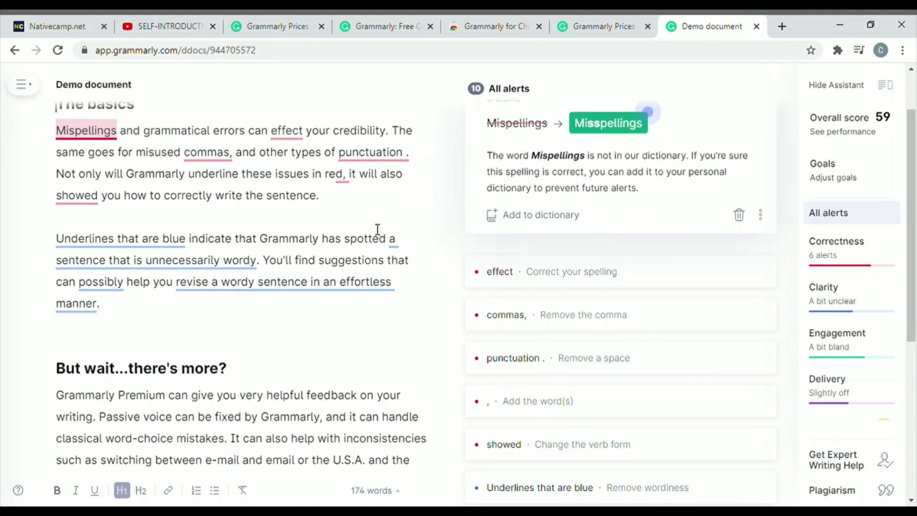
scroll(58, 172, up, 3)
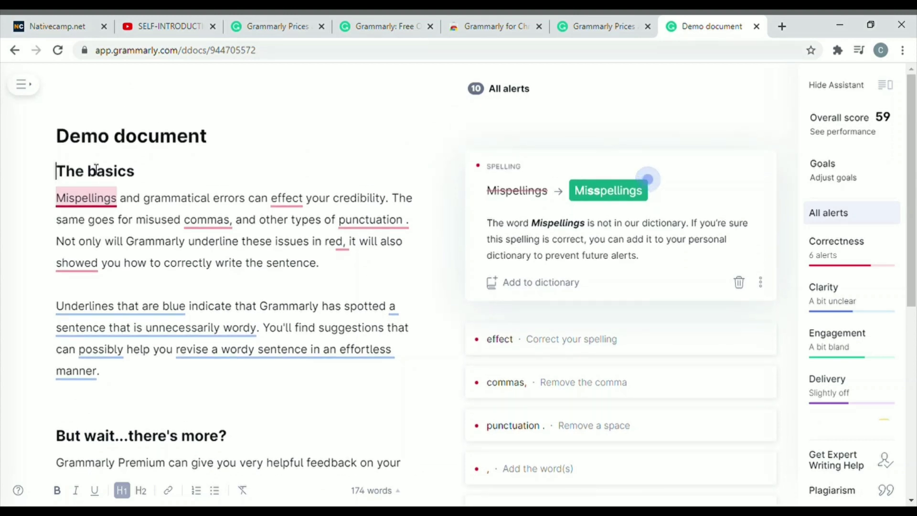
scroll(138, 164, down, 3)
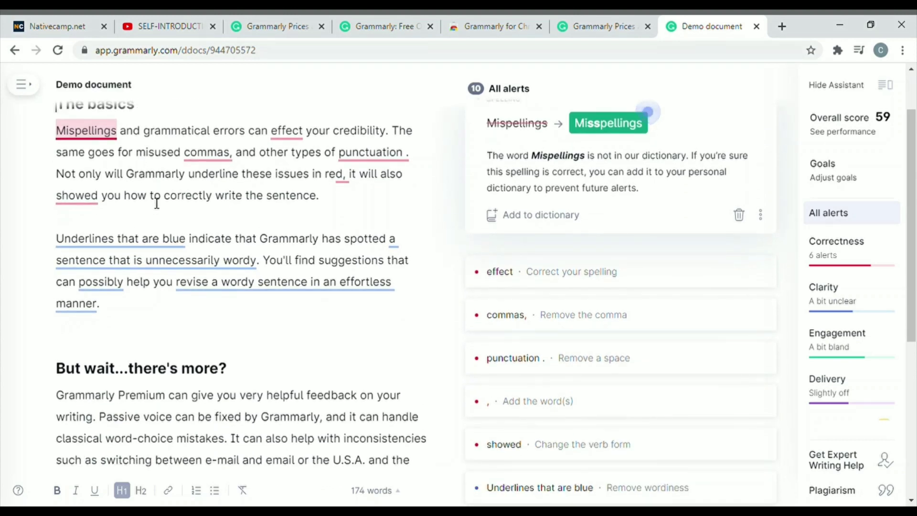
scroll(144, 195, up, 3)
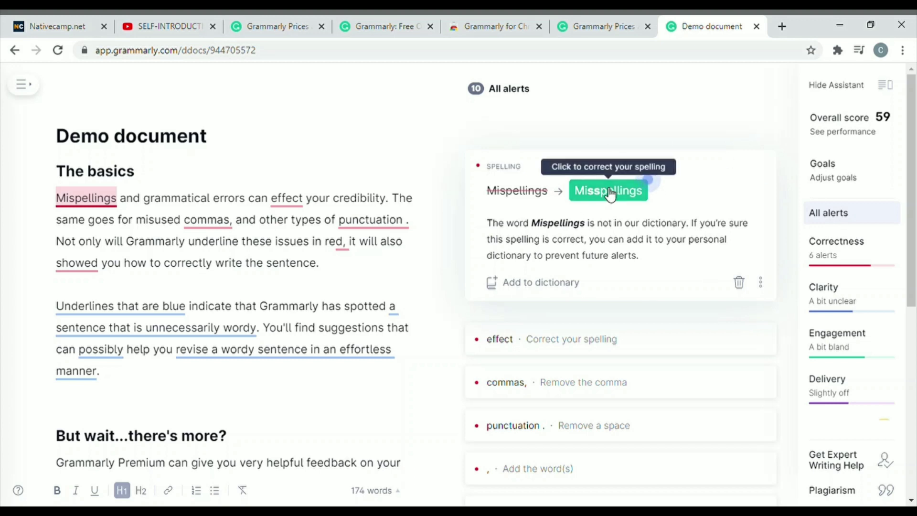
Accept fixes for 'Misspellings', 'effect'→'affect', the extra comma, and the space before a period.
click(601, 201)
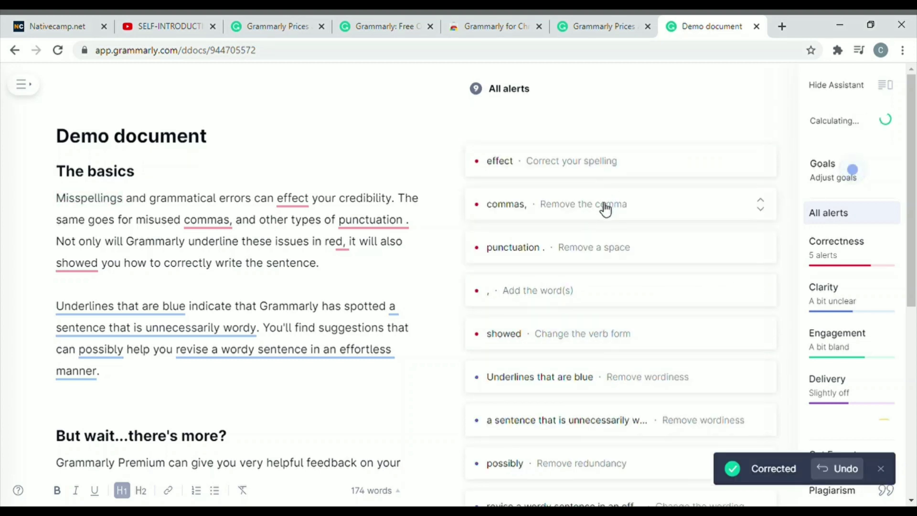
click(308, 206)
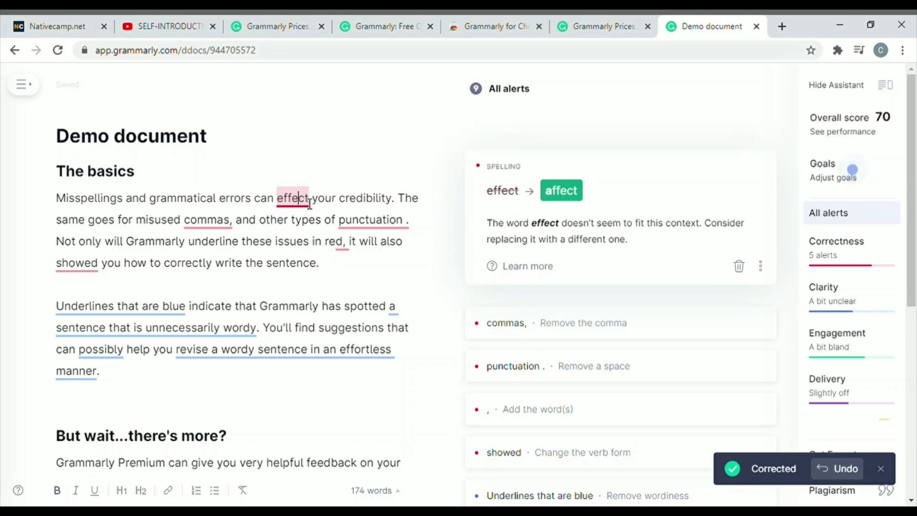
click(571, 196)
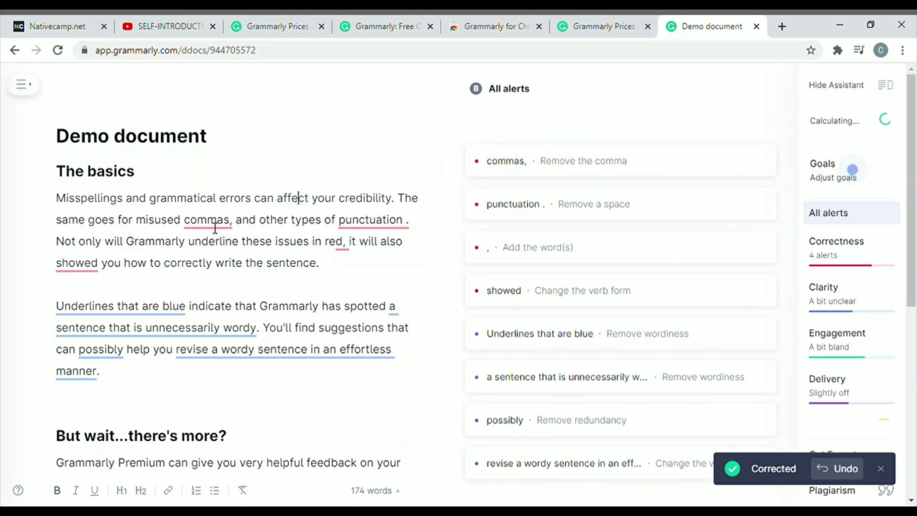
click(528, 211)
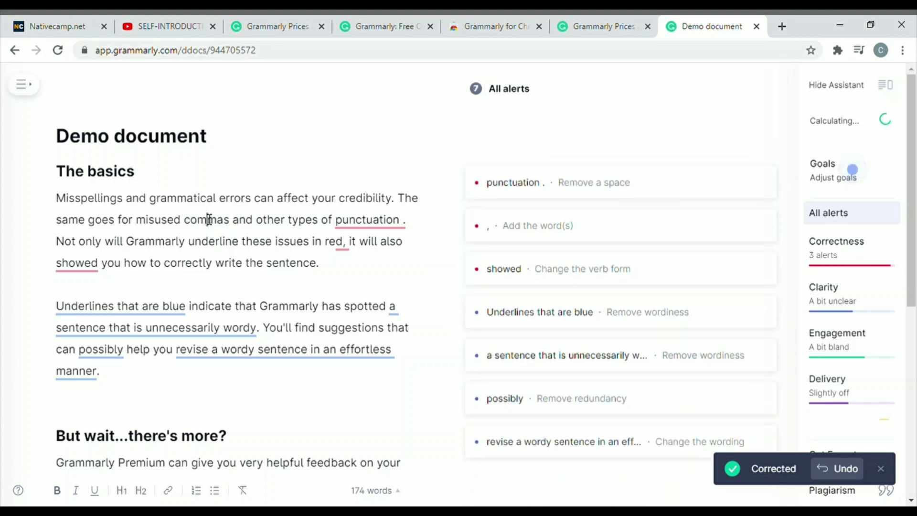
click(357, 227)
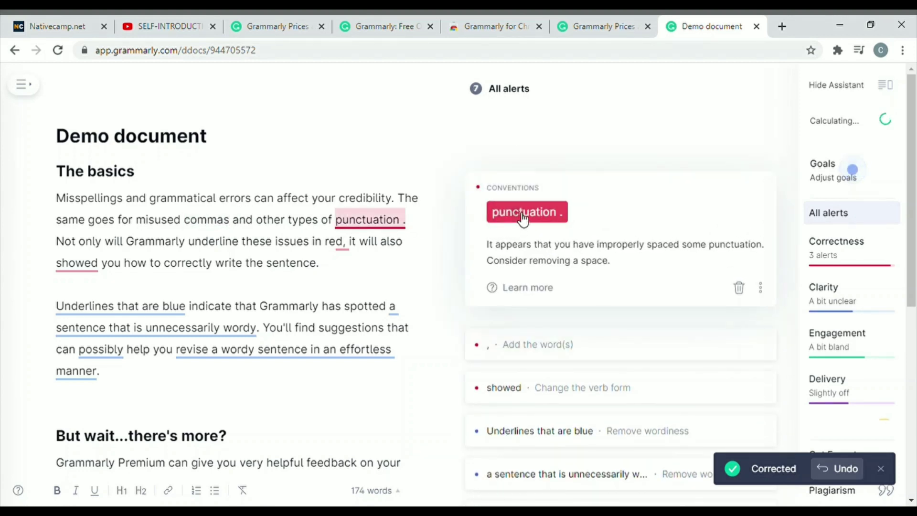
click(528, 211)
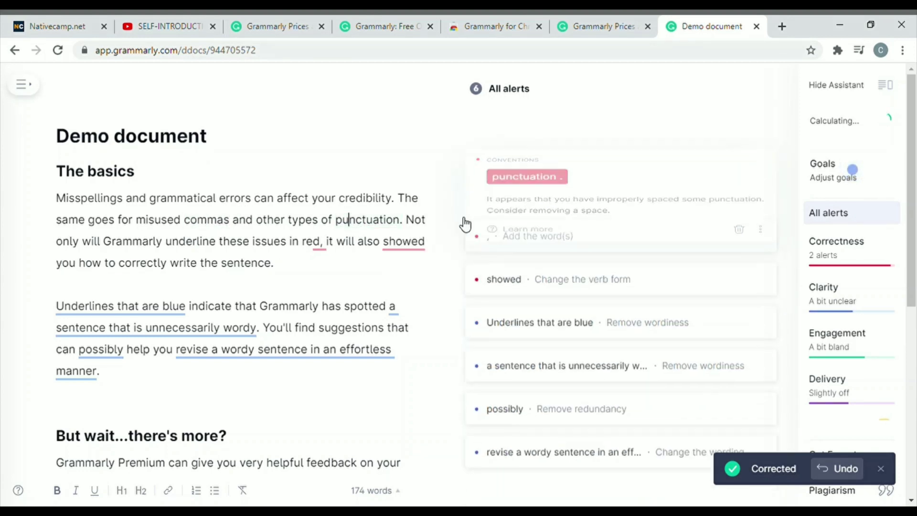
Change 'red, it' to 'red, but it' and 'showed' to 'show'.
click(320, 243)
click(518, 231)
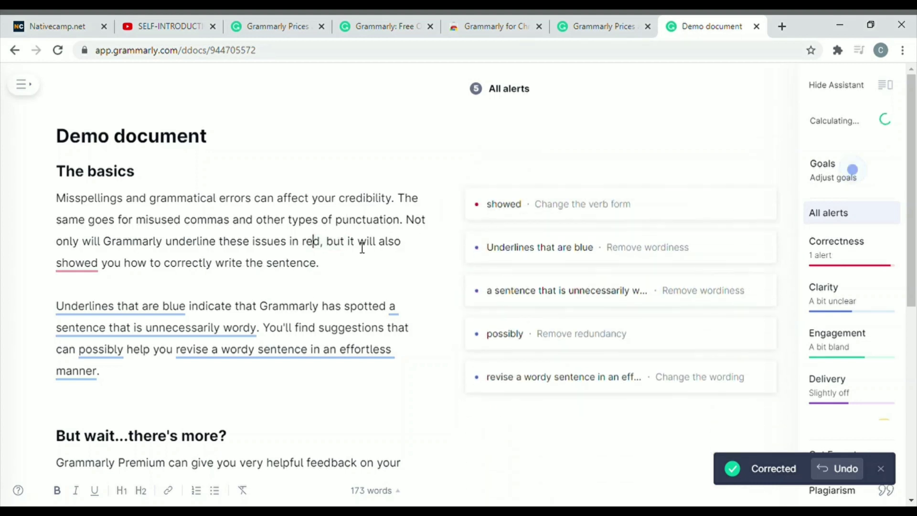
click(75, 264)
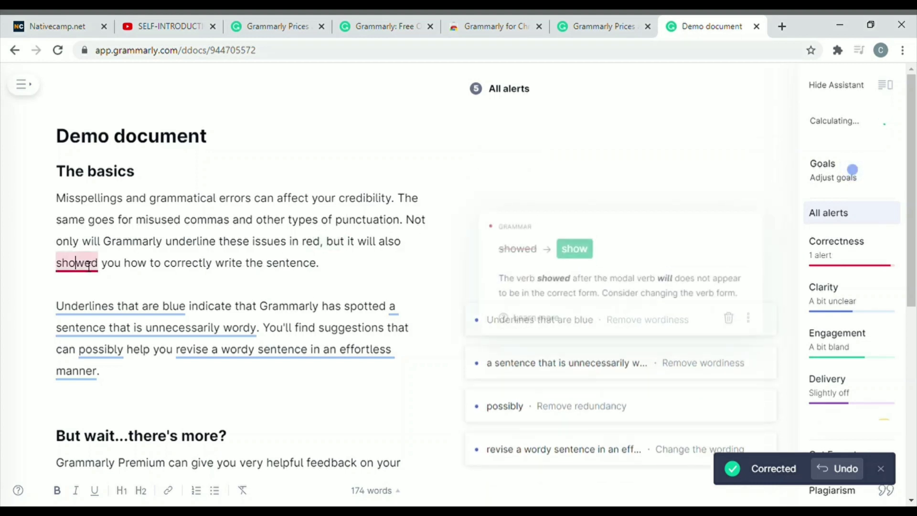
click(567, 256)
click(92, 305)
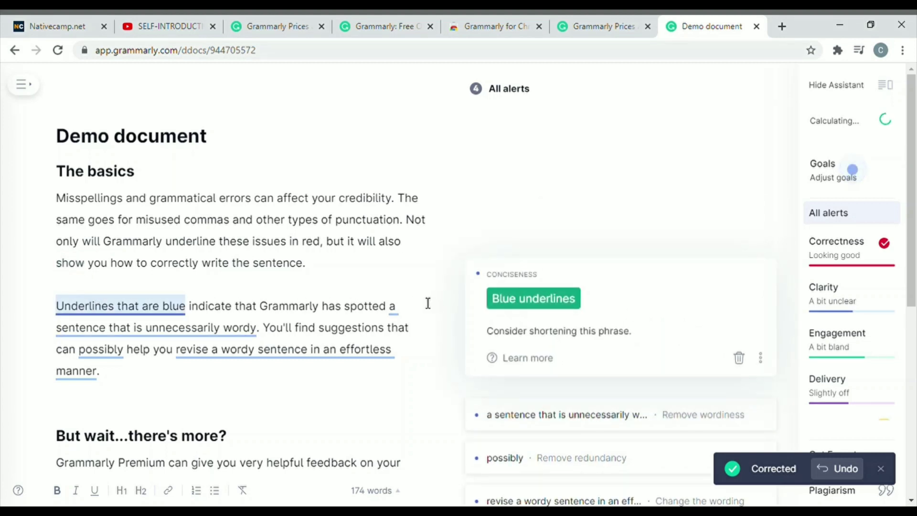
Accept 'Blue underlines', 'an unnecessarily wordy sentence', deleting 'possibly', and 'effortlessly revise'.
scroll(280, 280, down, 2)
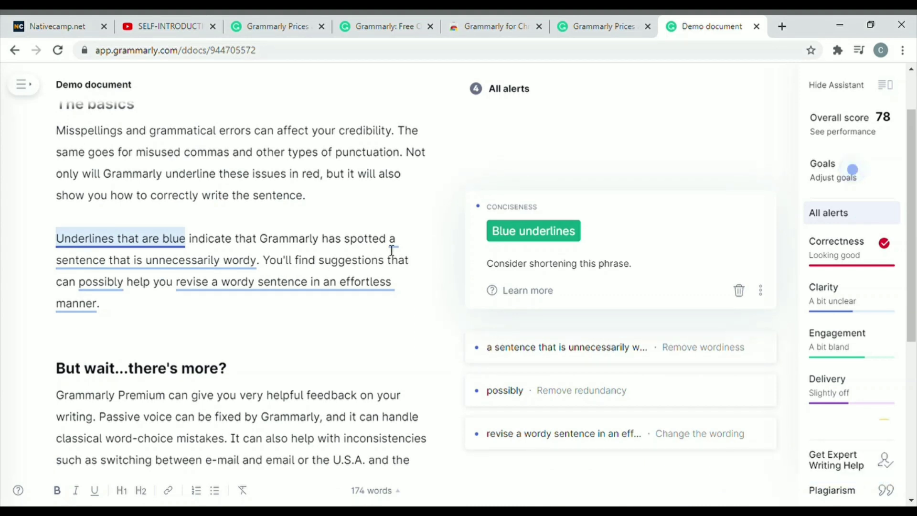
click(555, 234)
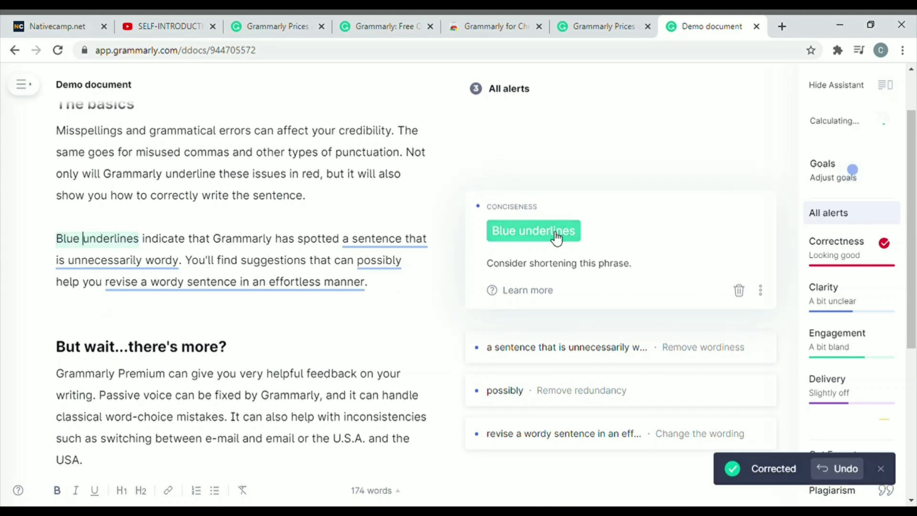
click(376, 239)
click(525, 233)
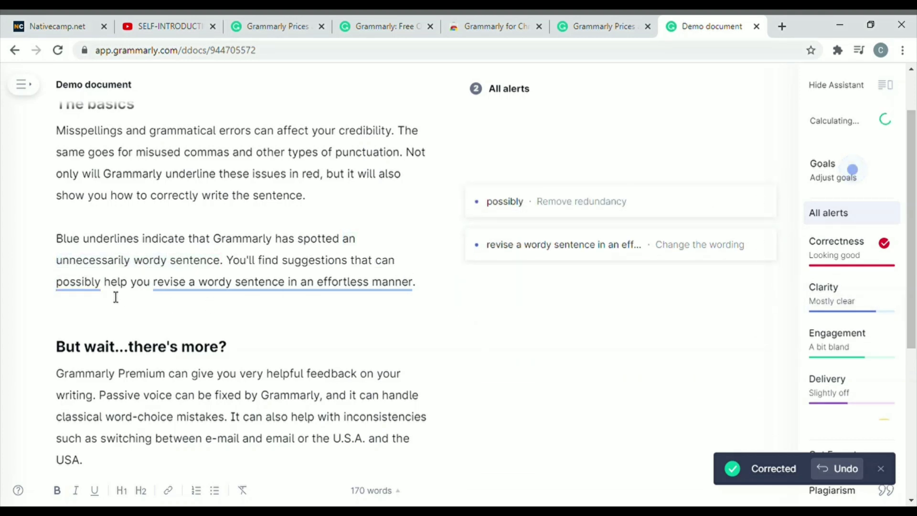
click(83, 283)
click(530, 287)
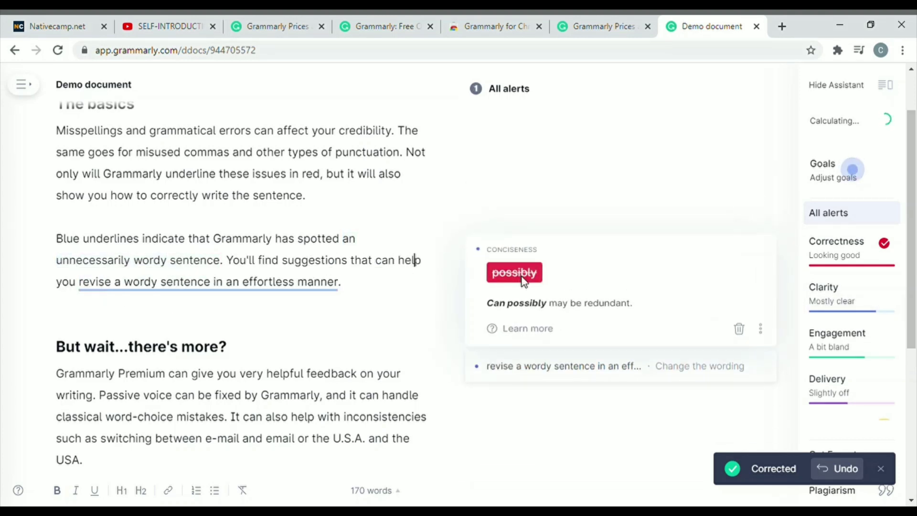
click(151, 281)
click(560, 287)
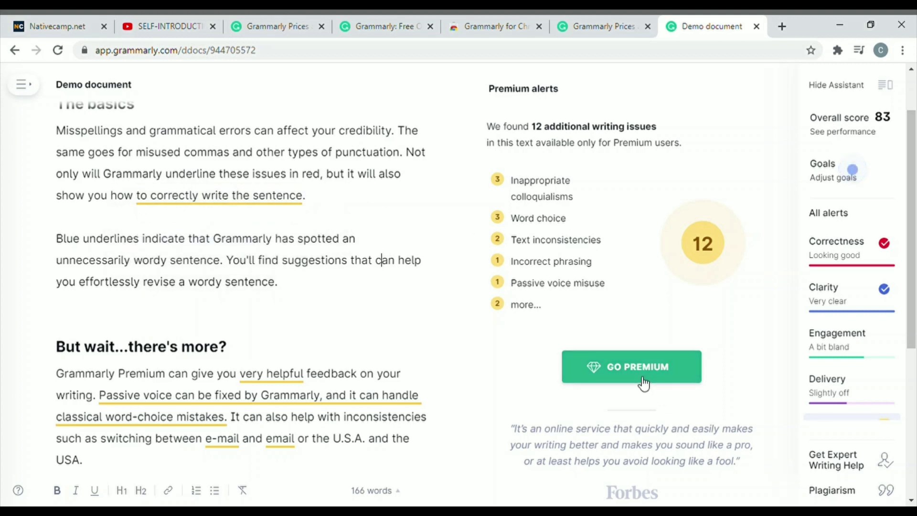
Place the caret in the passive-voice sentence, then select and deselect text across the first two paragraphs.
click(200, 394)
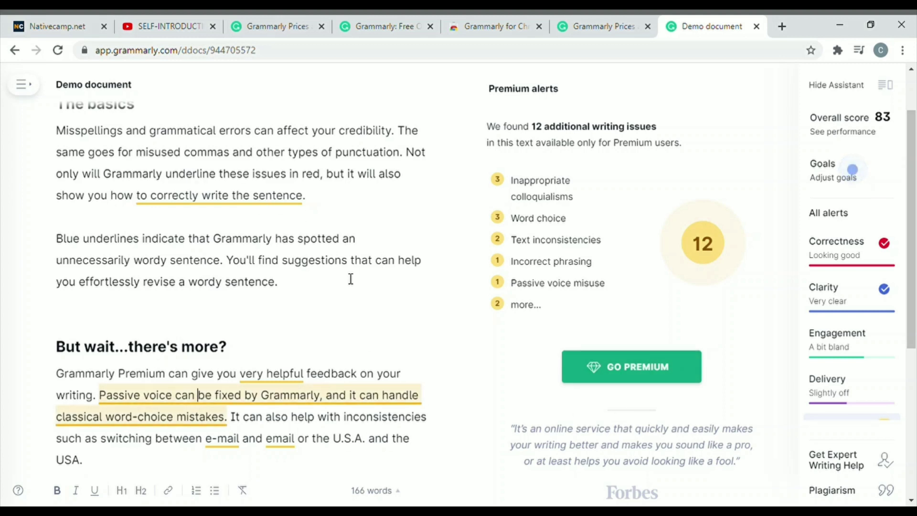
drag(308, 296, 213, 217)
click(439, 222)
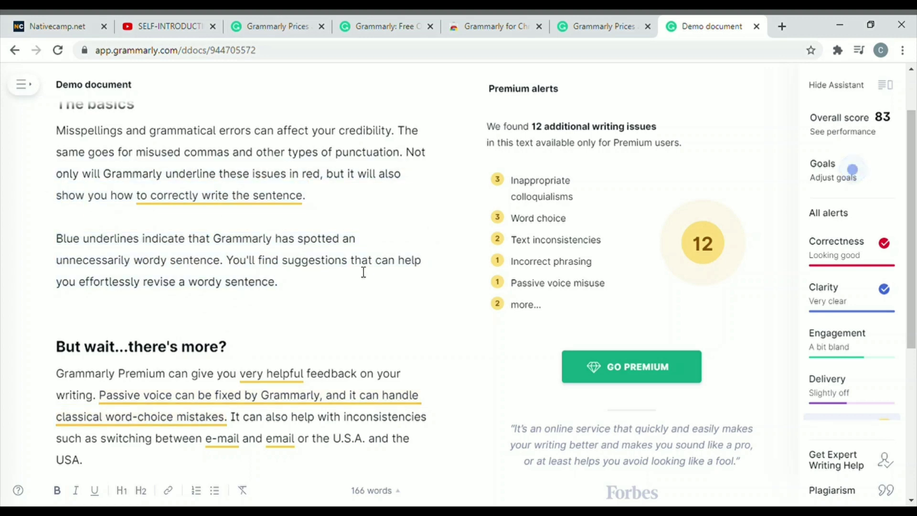
Put the caret after The basics heading, then in Nativecamp's lesson Comment box, where Grammarly activates.
scroll(363, 272, down, 5)
scroll(361, 280, up, 6)
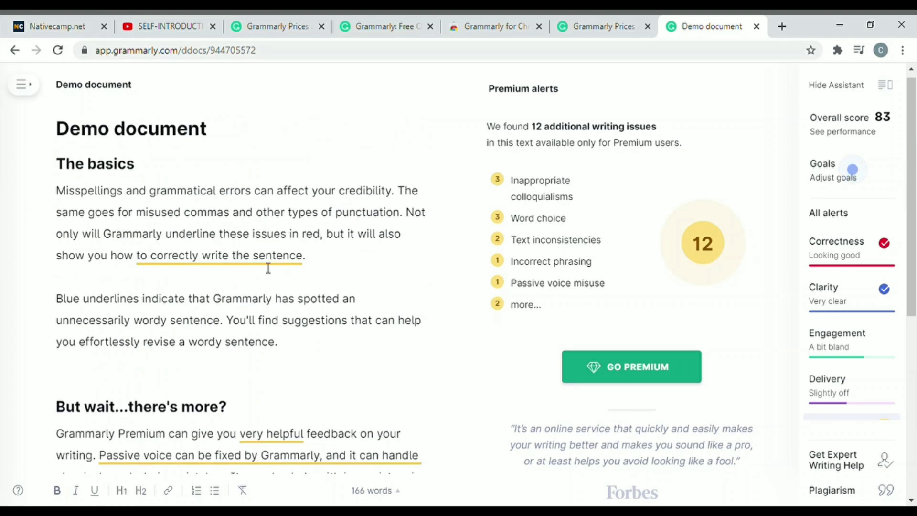
click(326, 176)
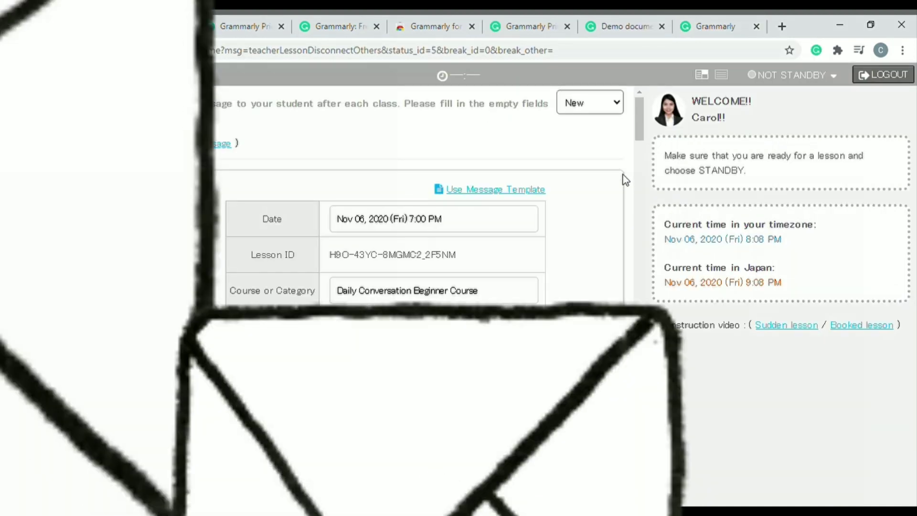
scroll(623, 174, down, 10)
click(378, 236)
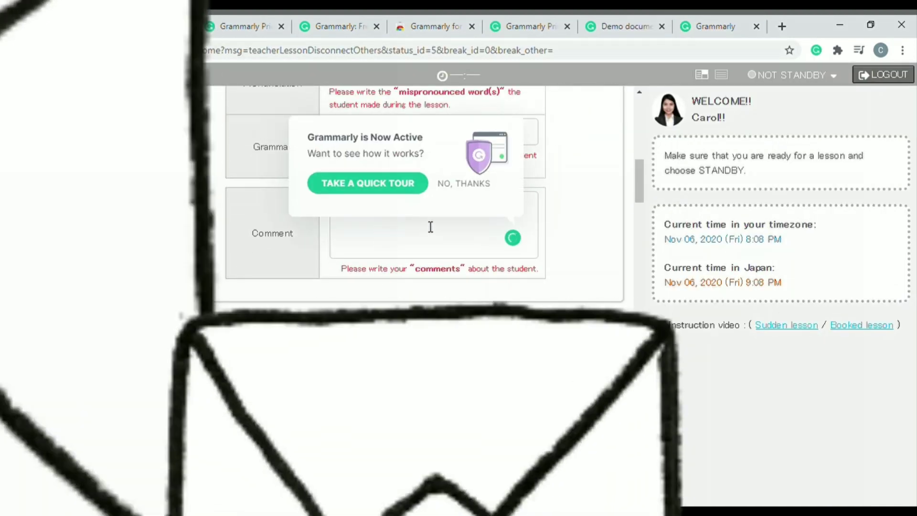